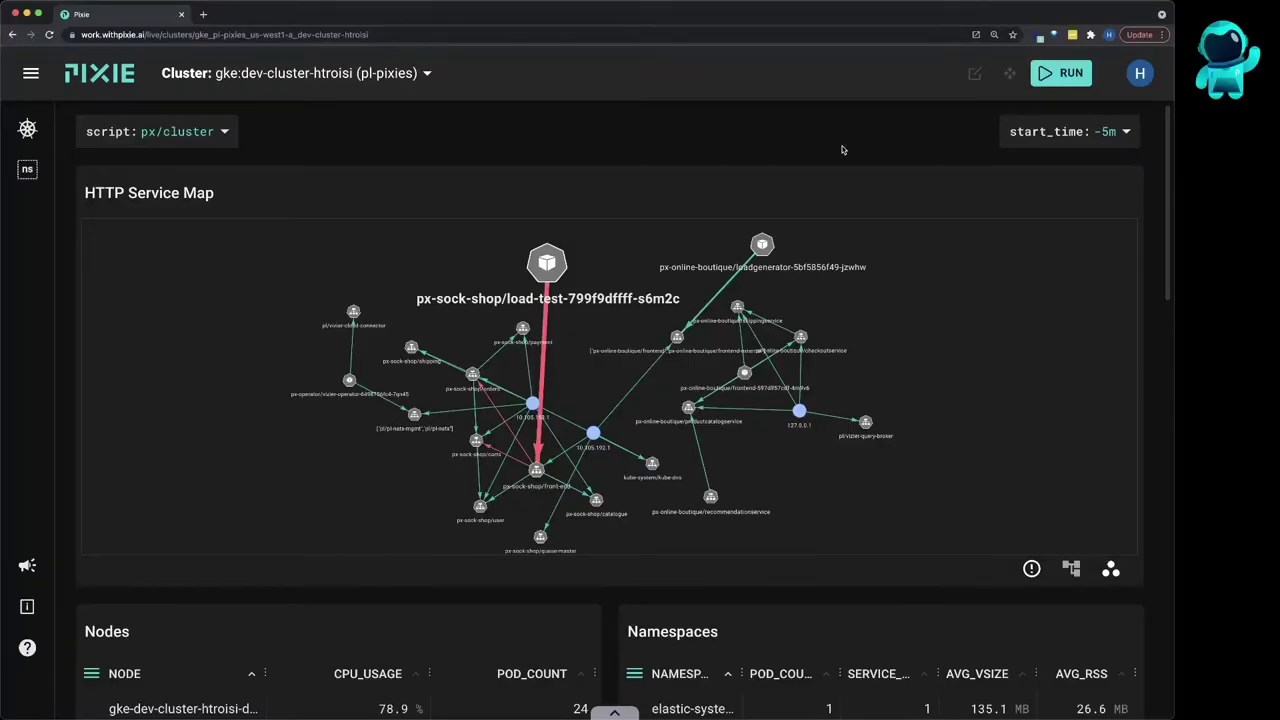
Inspect the first node's details and CPU flamegraph, then return to the cluster Services table
scroll(842, 150, down, 5)
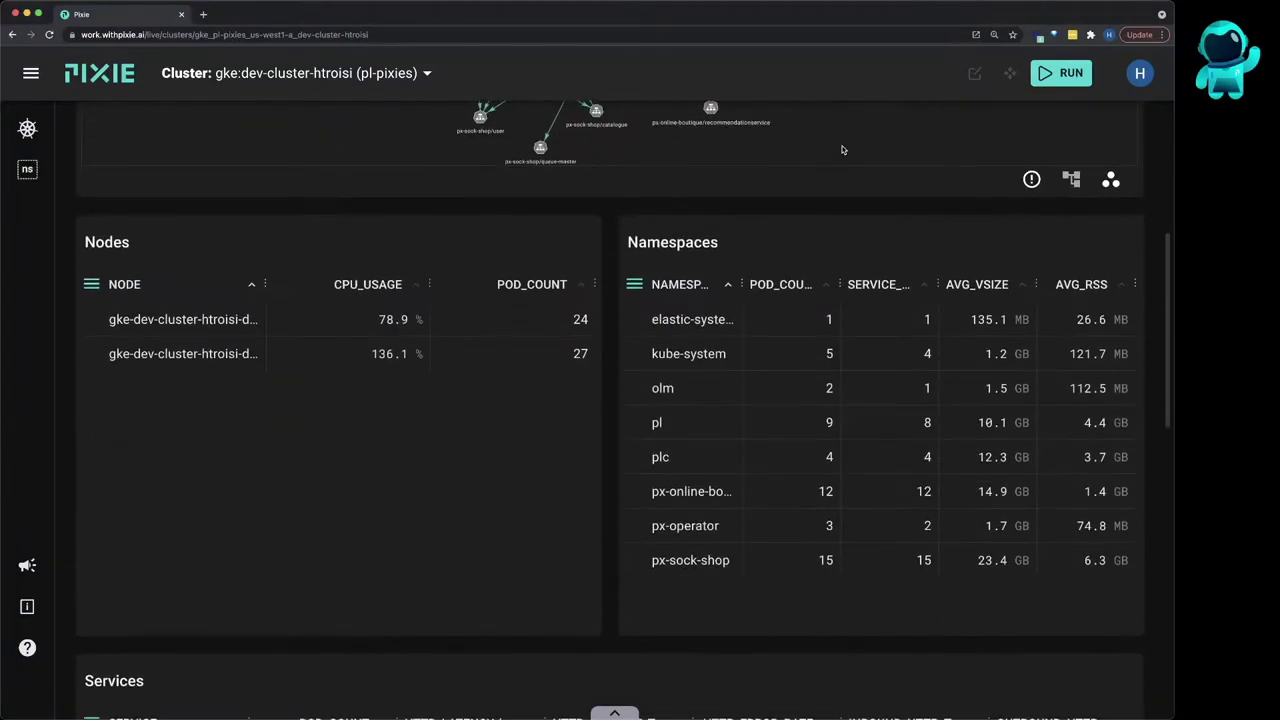
click(245, 318)
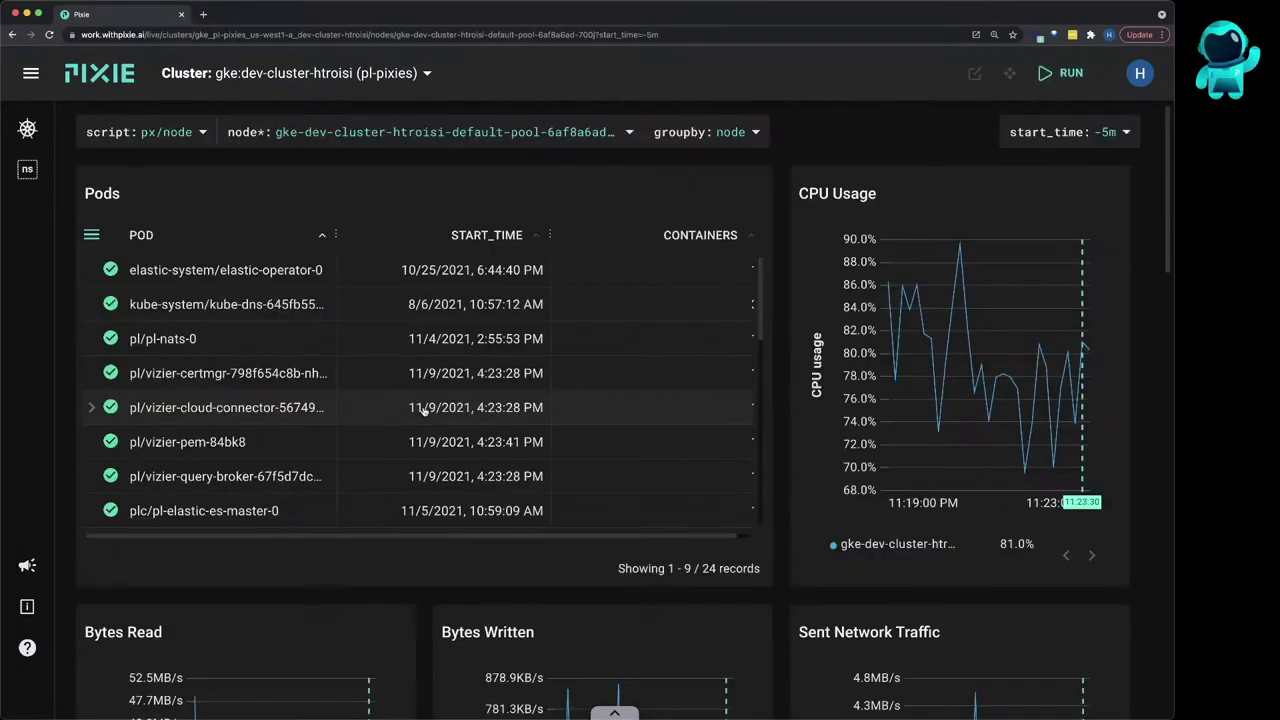
scroll(435, 604, down, 4)
scroll(435, 604, down, 12)
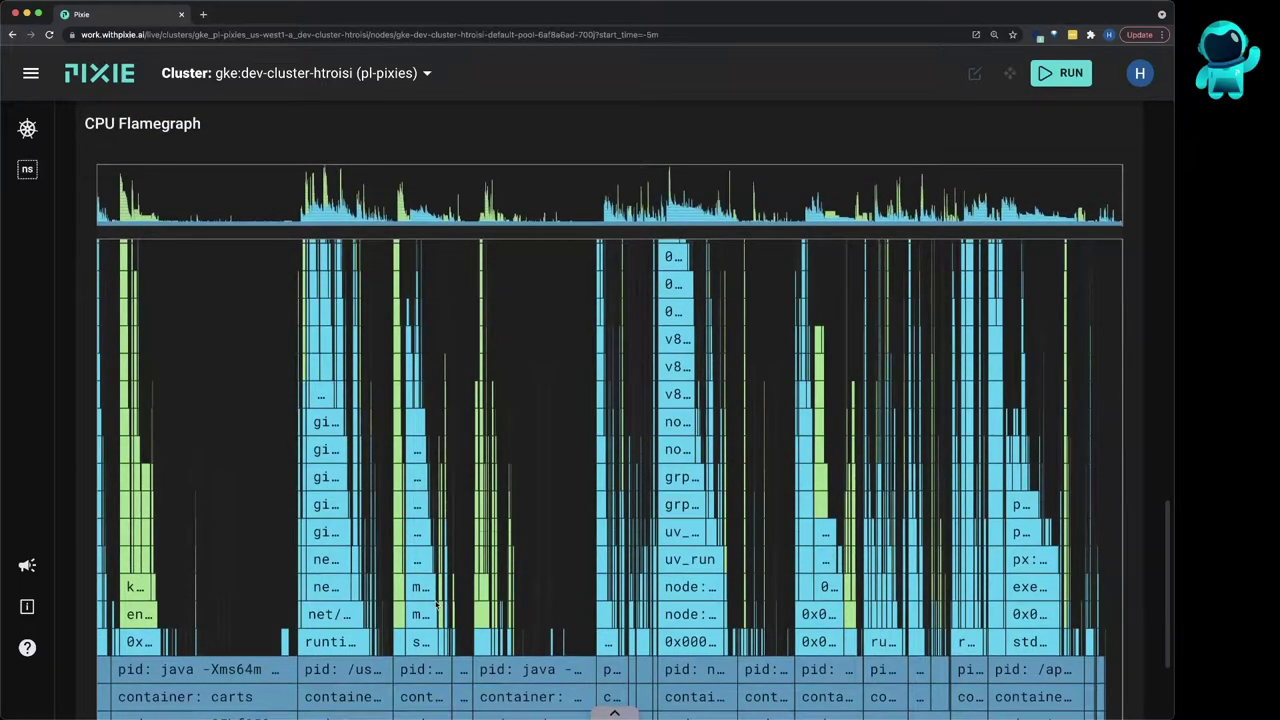
key(super+bracketleft)
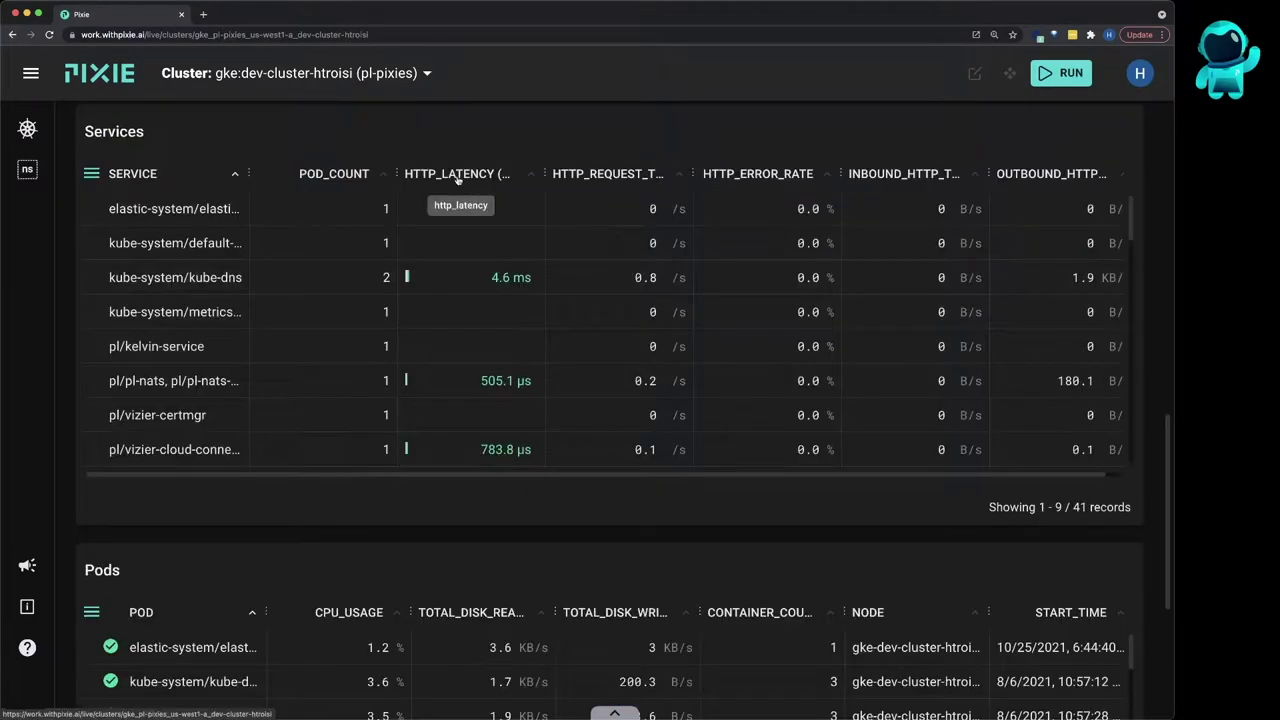
scroll(210, 325, down, 5)
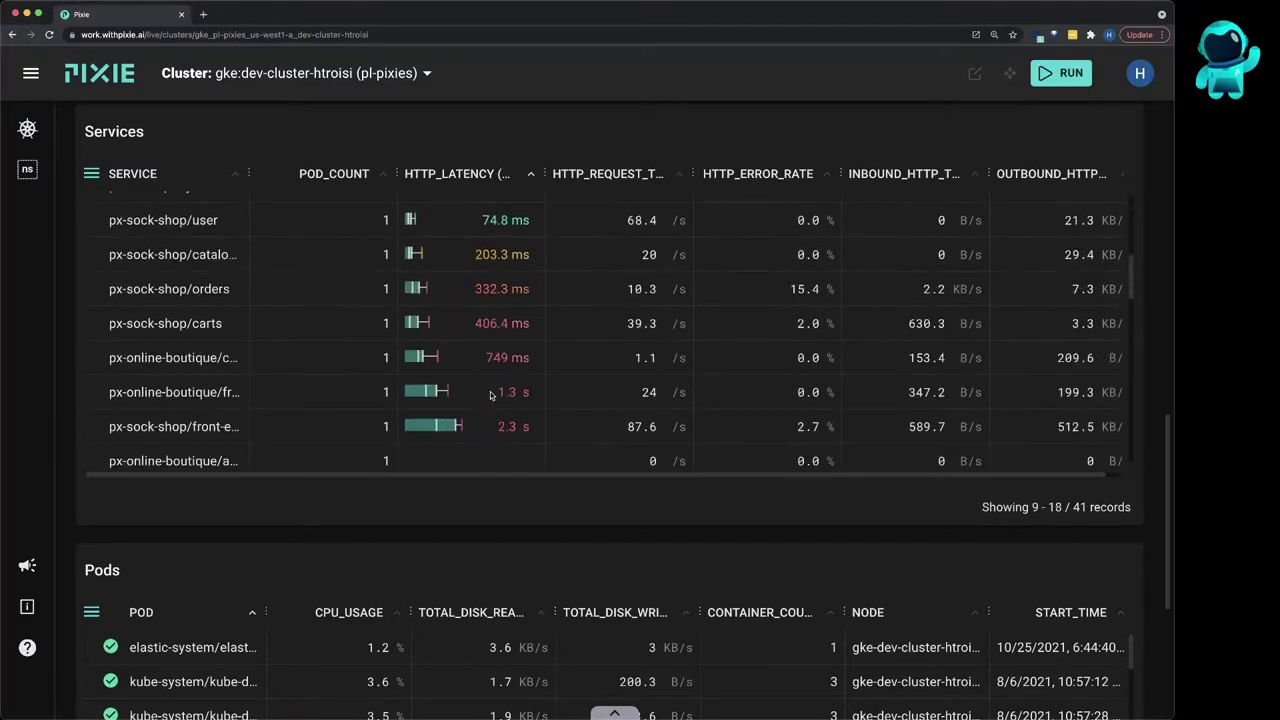
click(208, 312)
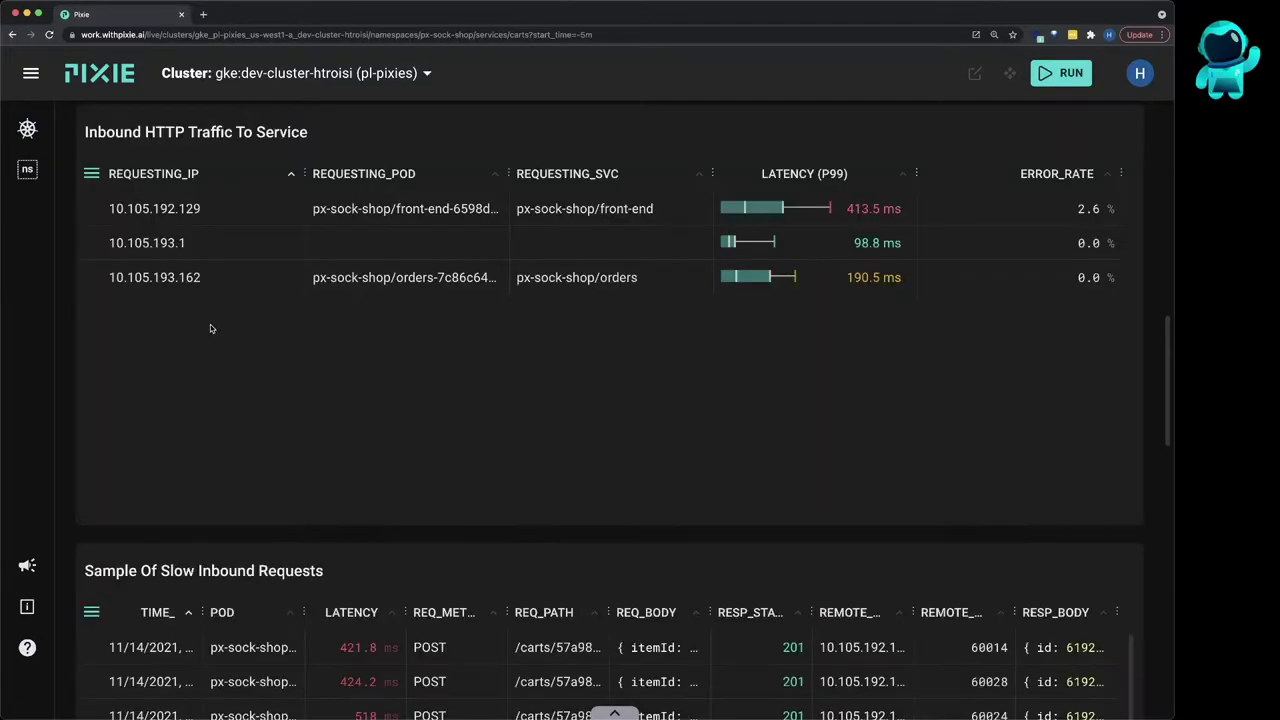
scroll(202, 372, down, 5)
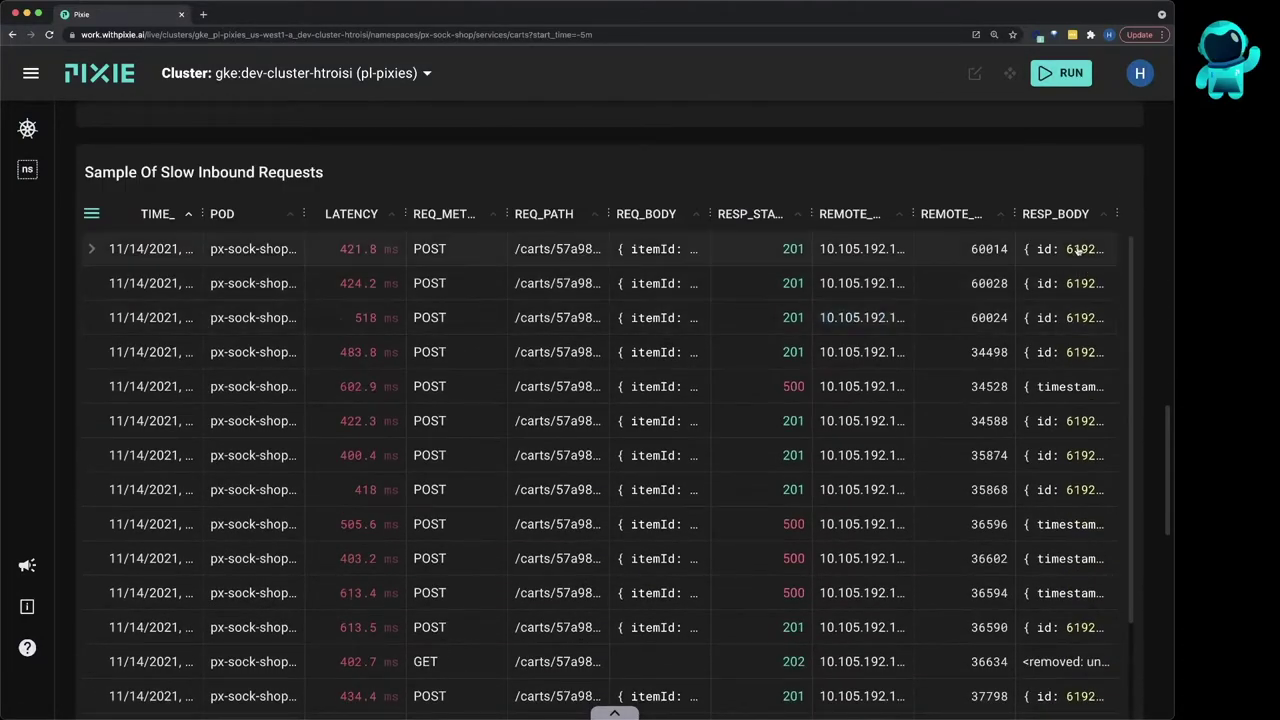
click(1077, 251)
drag(880, 552, 886, 678)
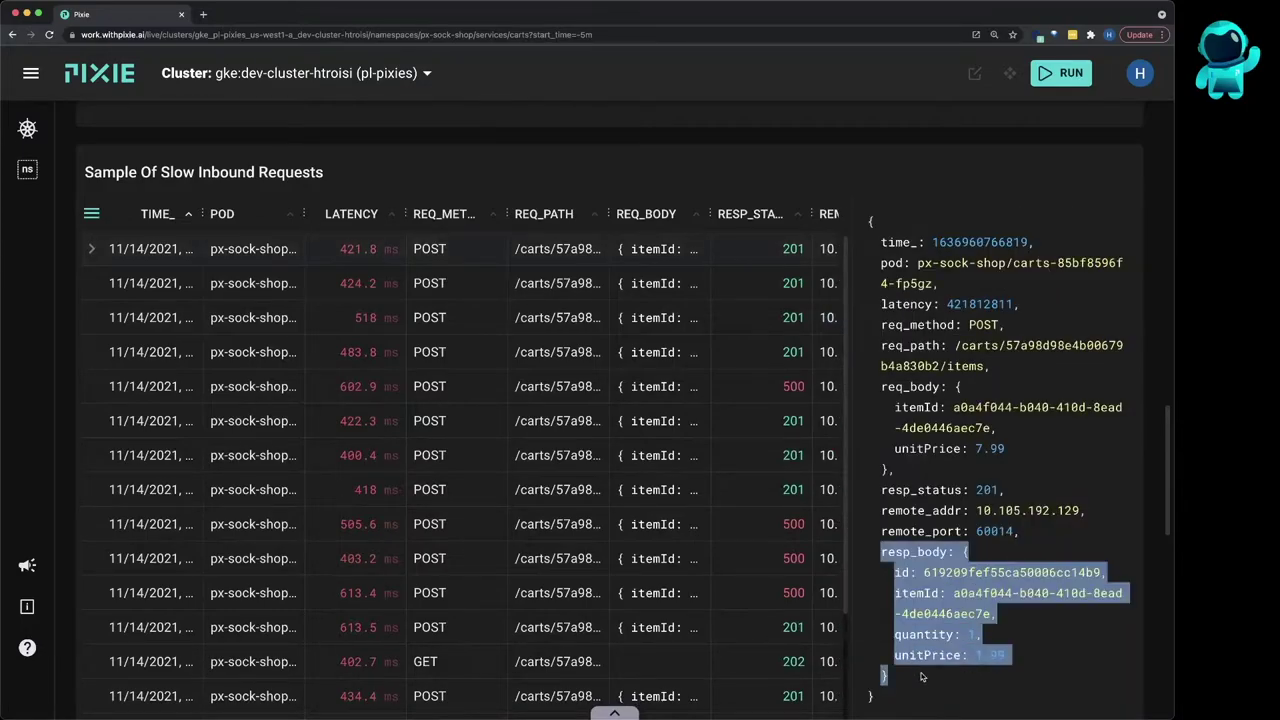
click(743, 253)
Add a `requests.resp_status == 500` filter before the return in the carts script and run it
key(ctrl+e)
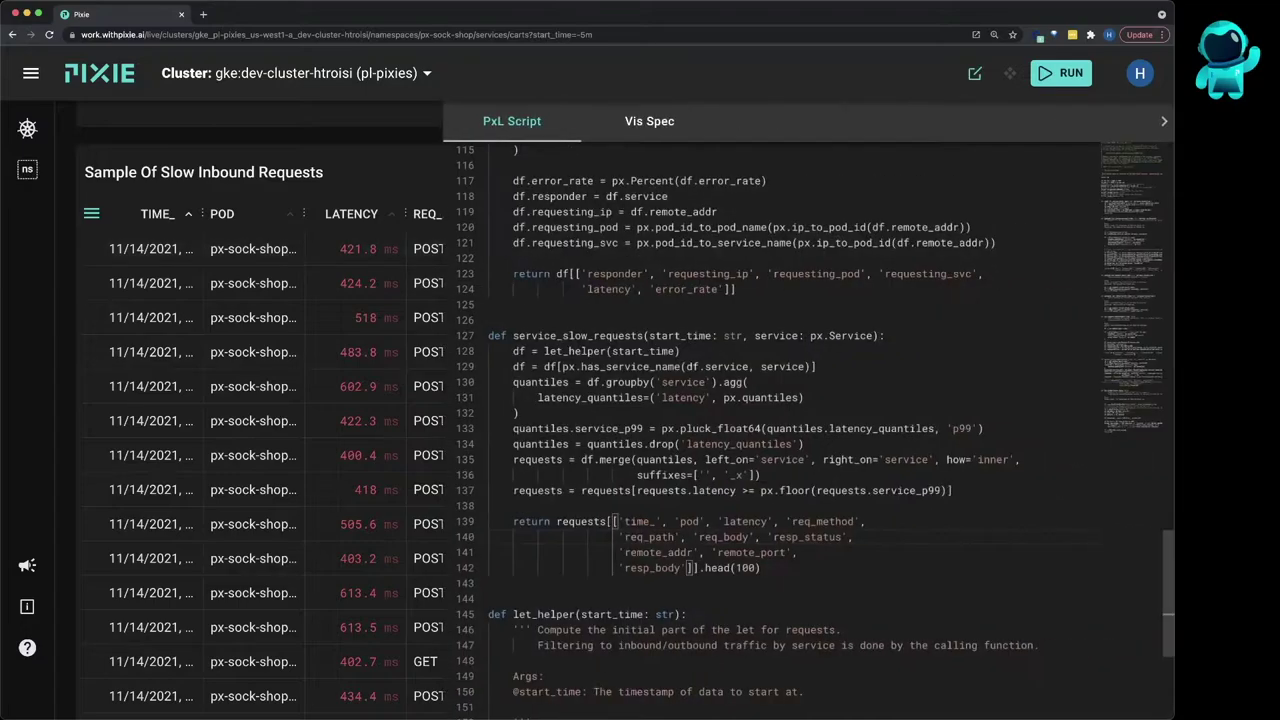
click(652, 500)
key(Return)
key(Return)
key(Up)
text(requests = requests[requests.resp_status == 500])
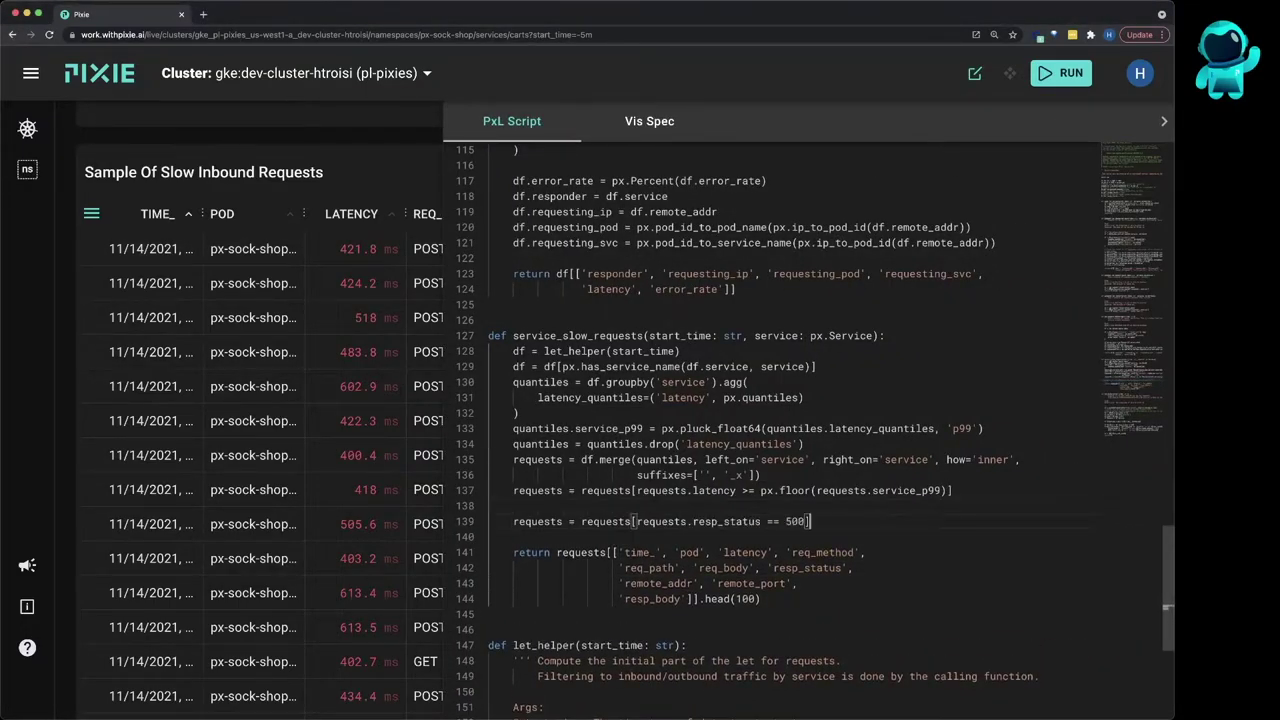
key(ctrl+Return)
key(ctrl+e)
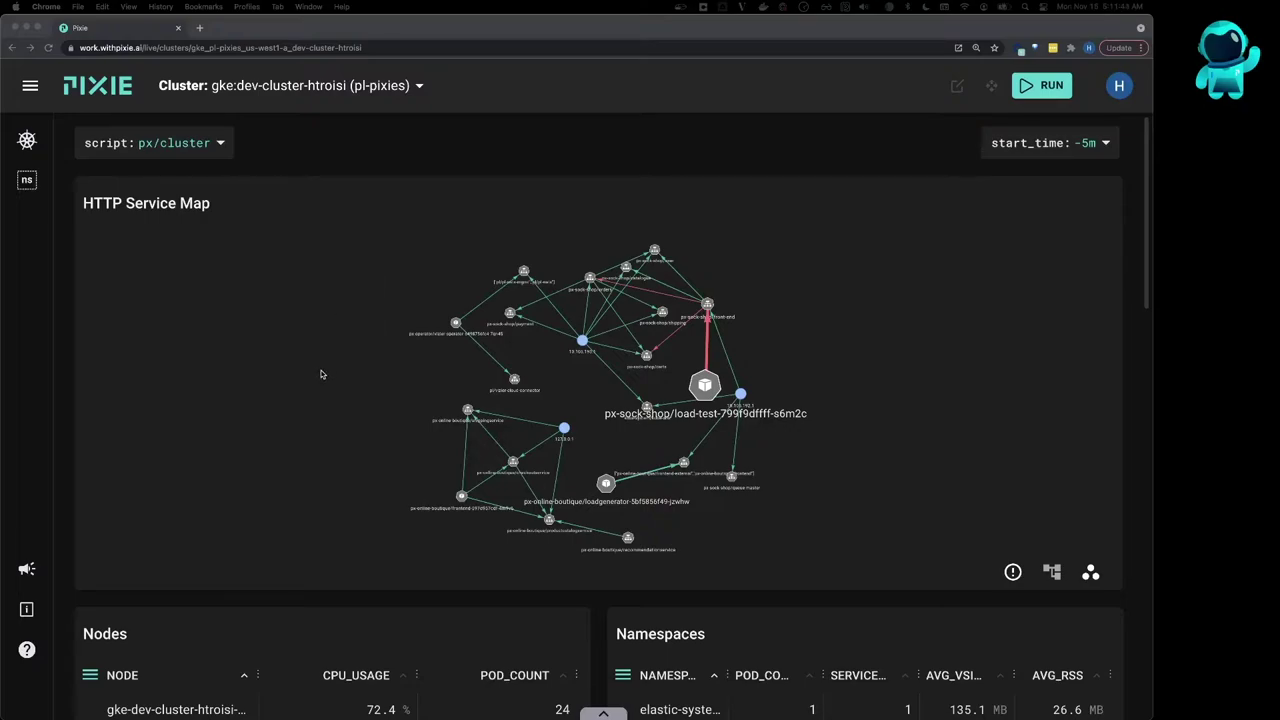
Load the Scratch Pad script from the script list and briefly view its PxL code
click(222, 144)
key(Up)
key(Return)
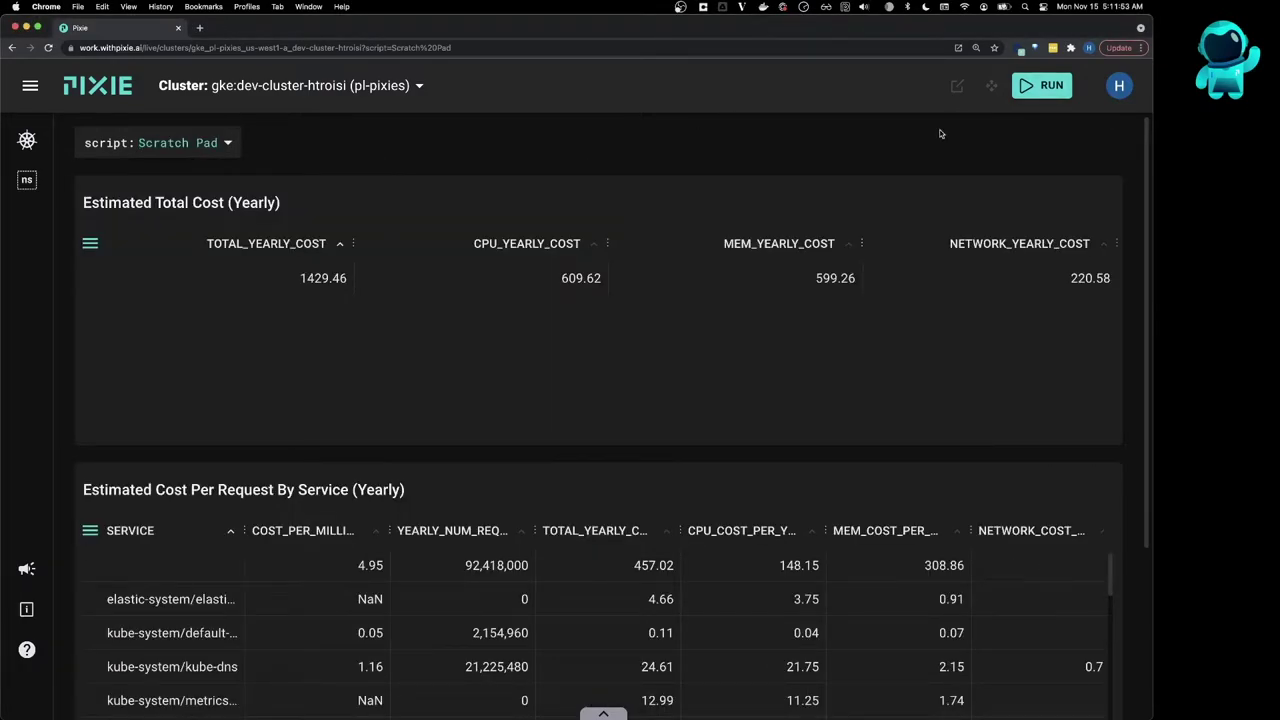
click(957, 88)
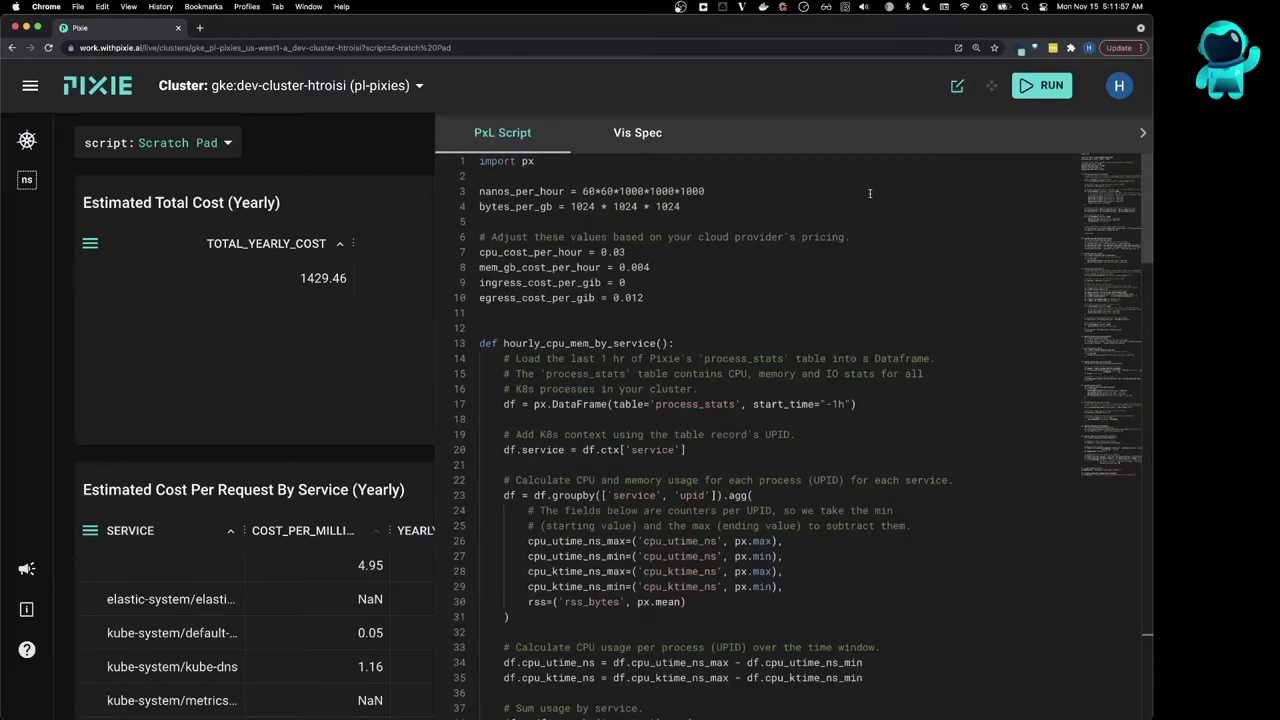
click(957, 86)
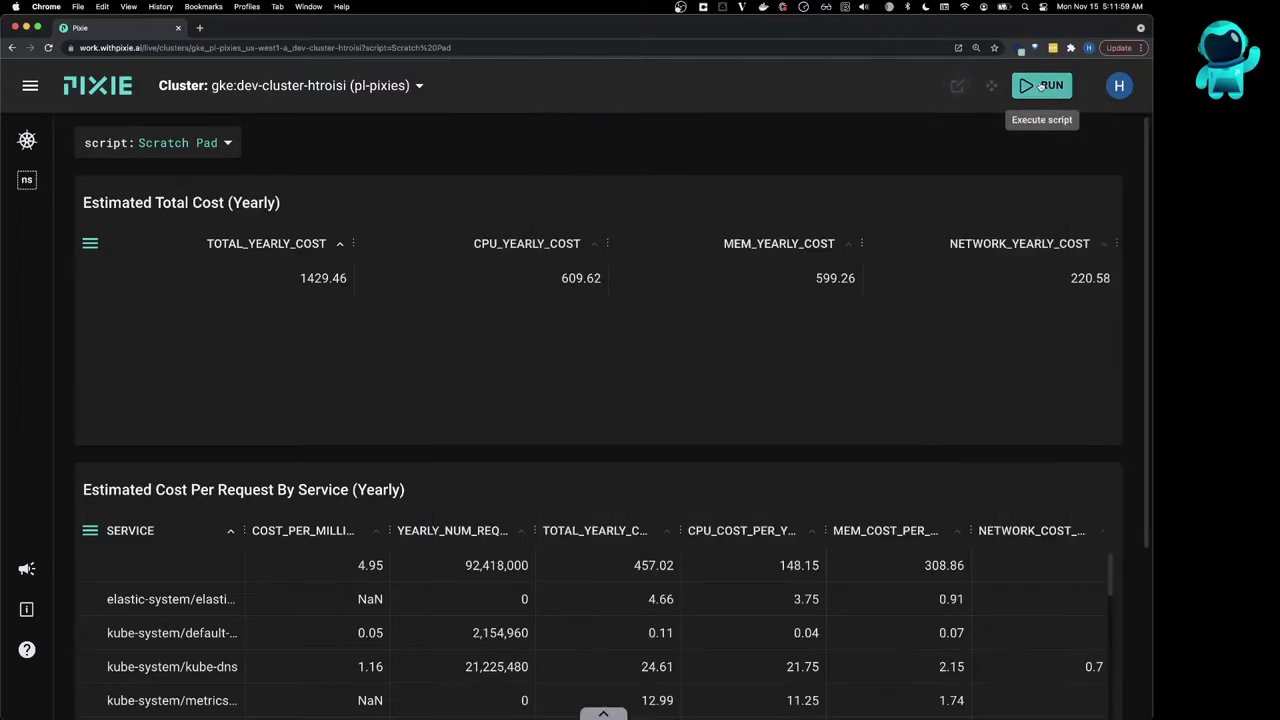
Rerun the Scratch Pad cost script and scroll to the 42-record per-service yearly cost table
click(1043, 87)
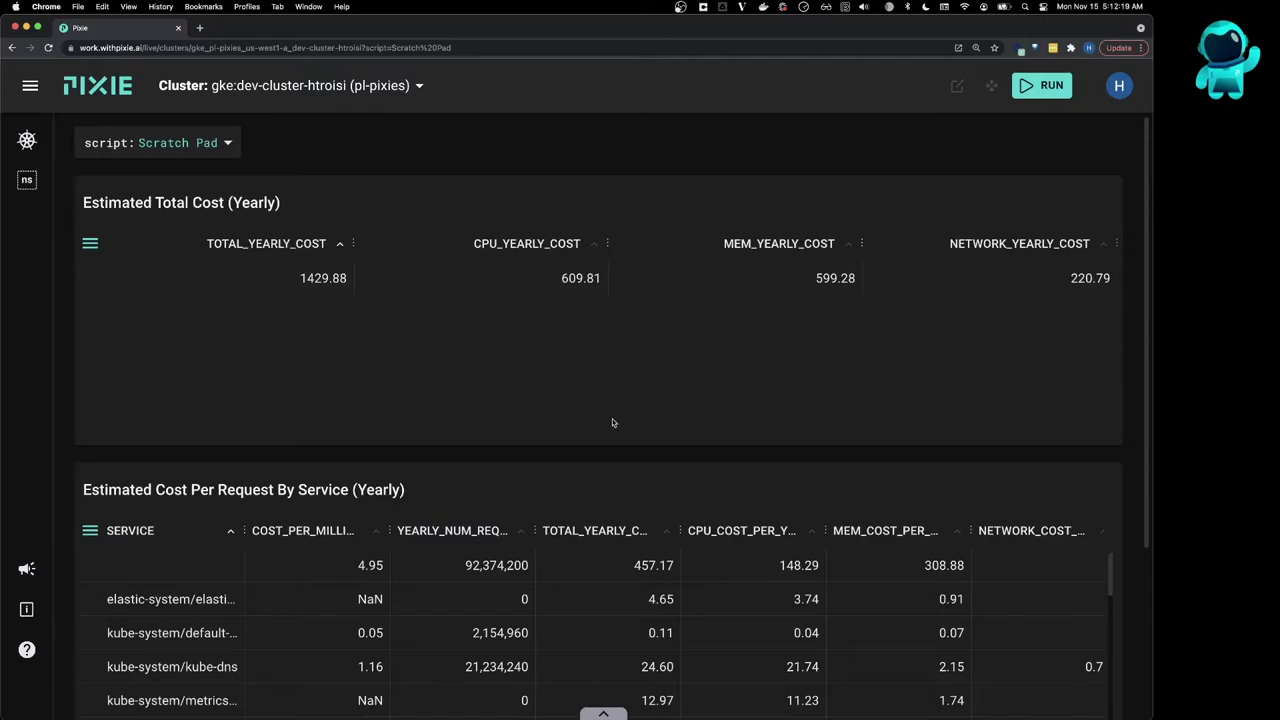
scroll(610, 457, down, 5)
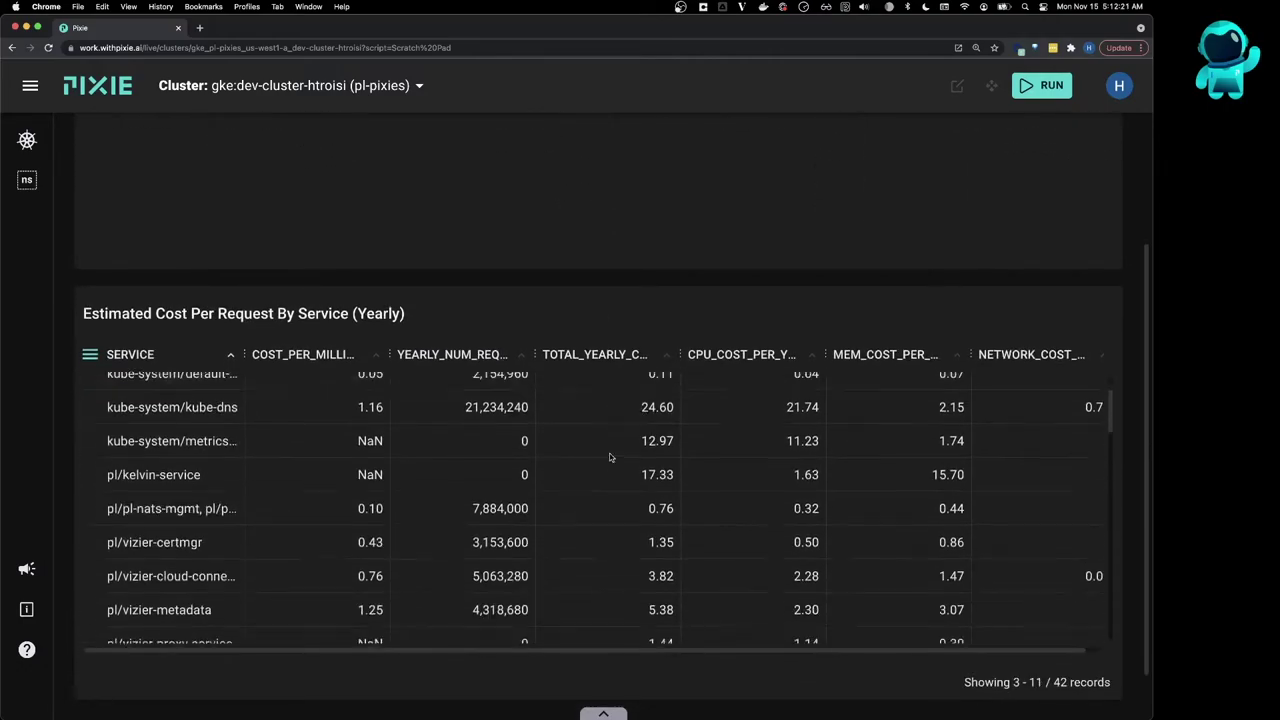
scroll(610, 457, up, 3)
scroll(610, 454, up, 1)
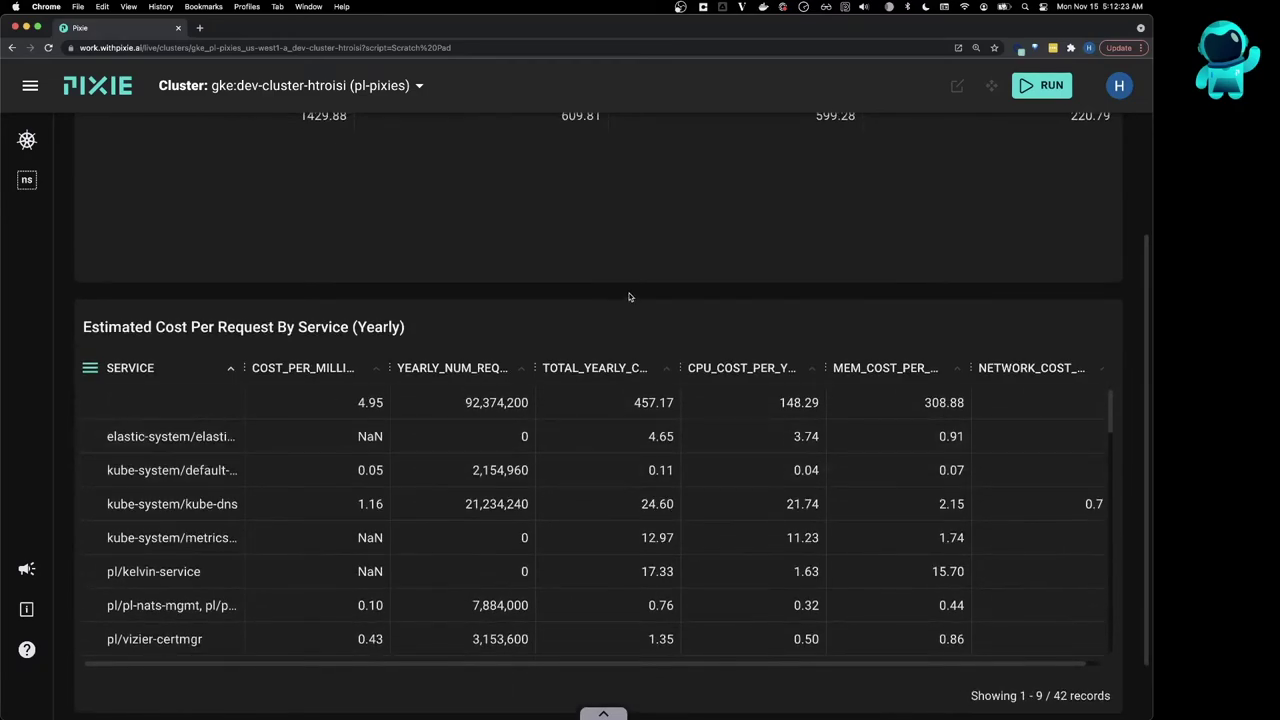
scroll(630, 296, down, 2)
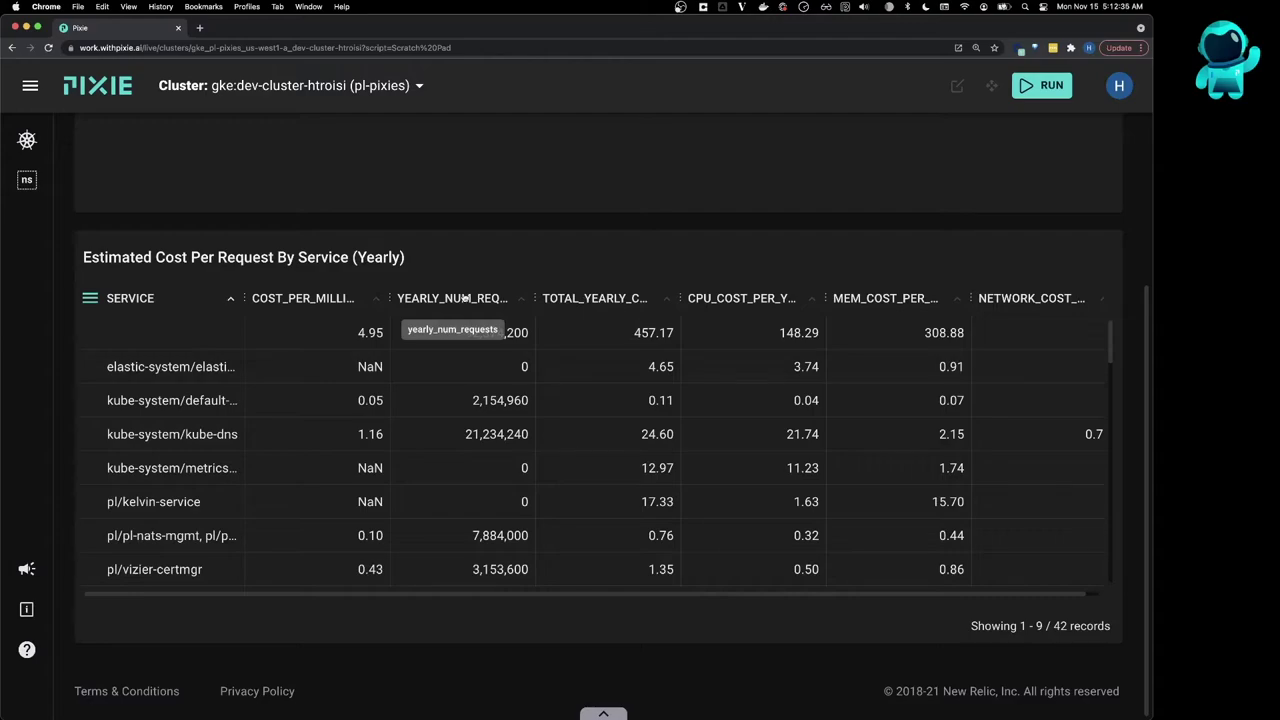
Sort the per-service table ascending by COST_PER_MILLION_REQUESTS and scroll through the rows
click(329, 300)
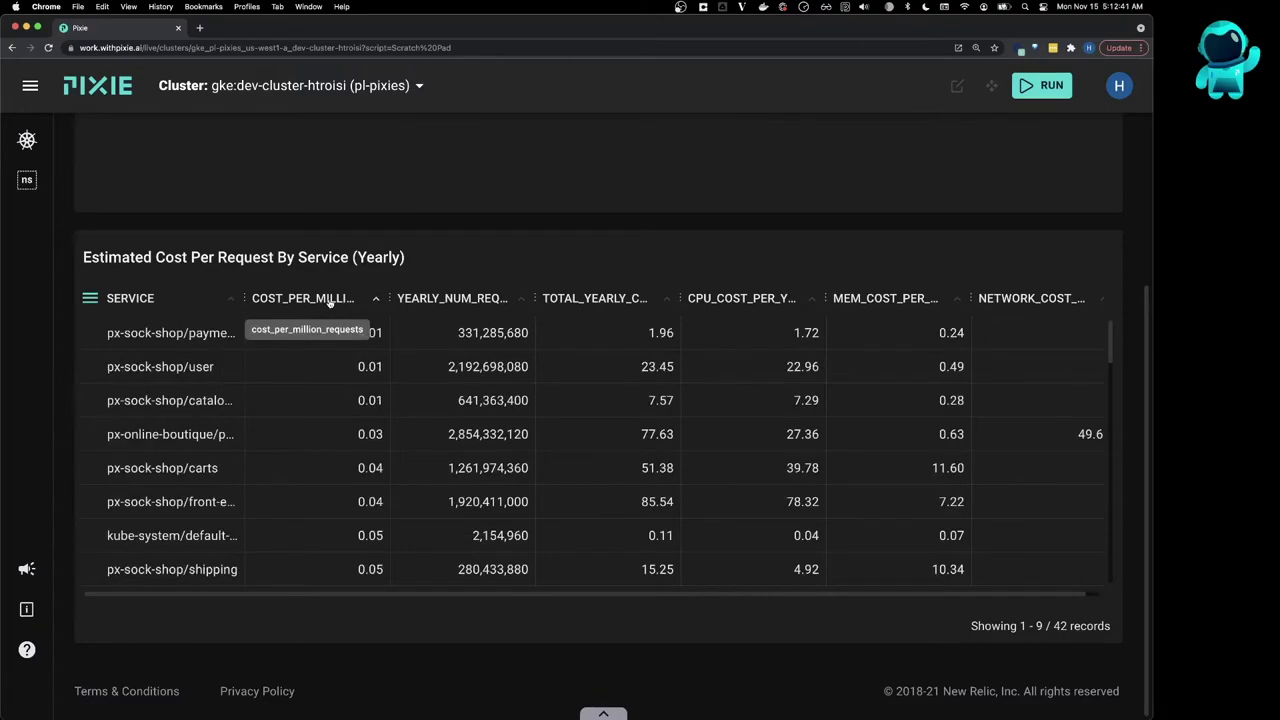
scroll(323, 435, down, 3)
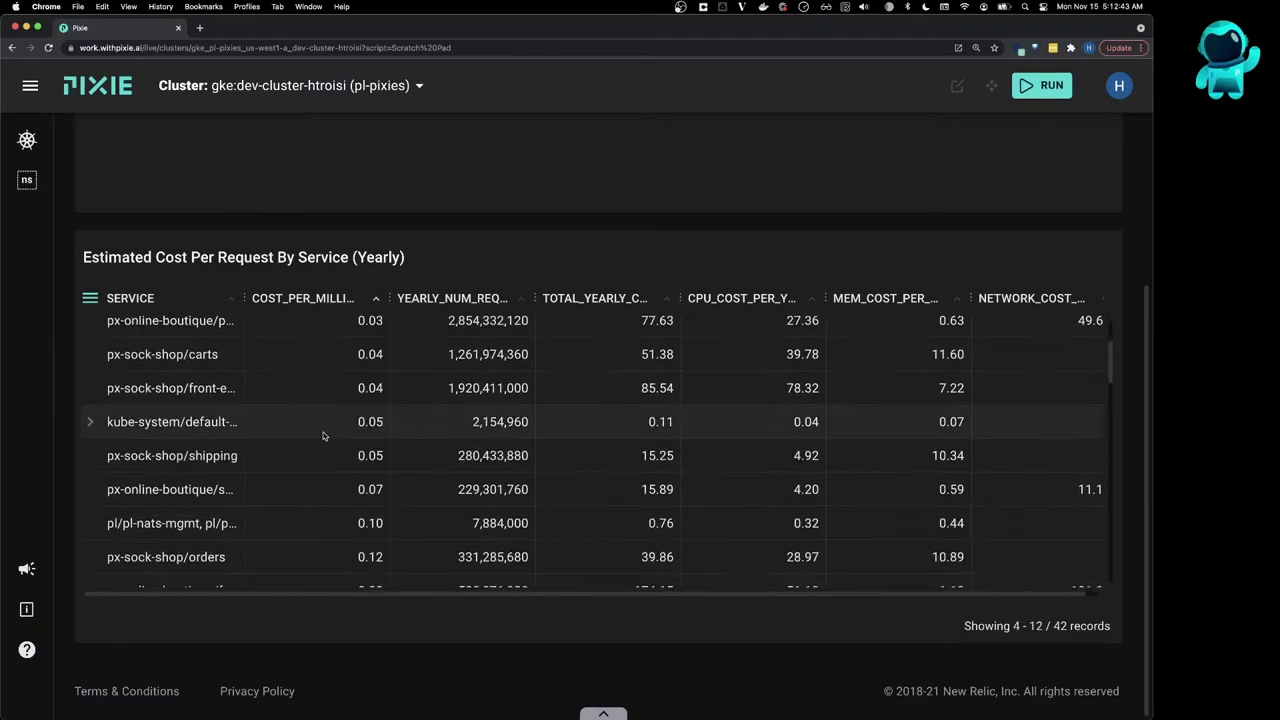
scroll(323, 435, down, 4)
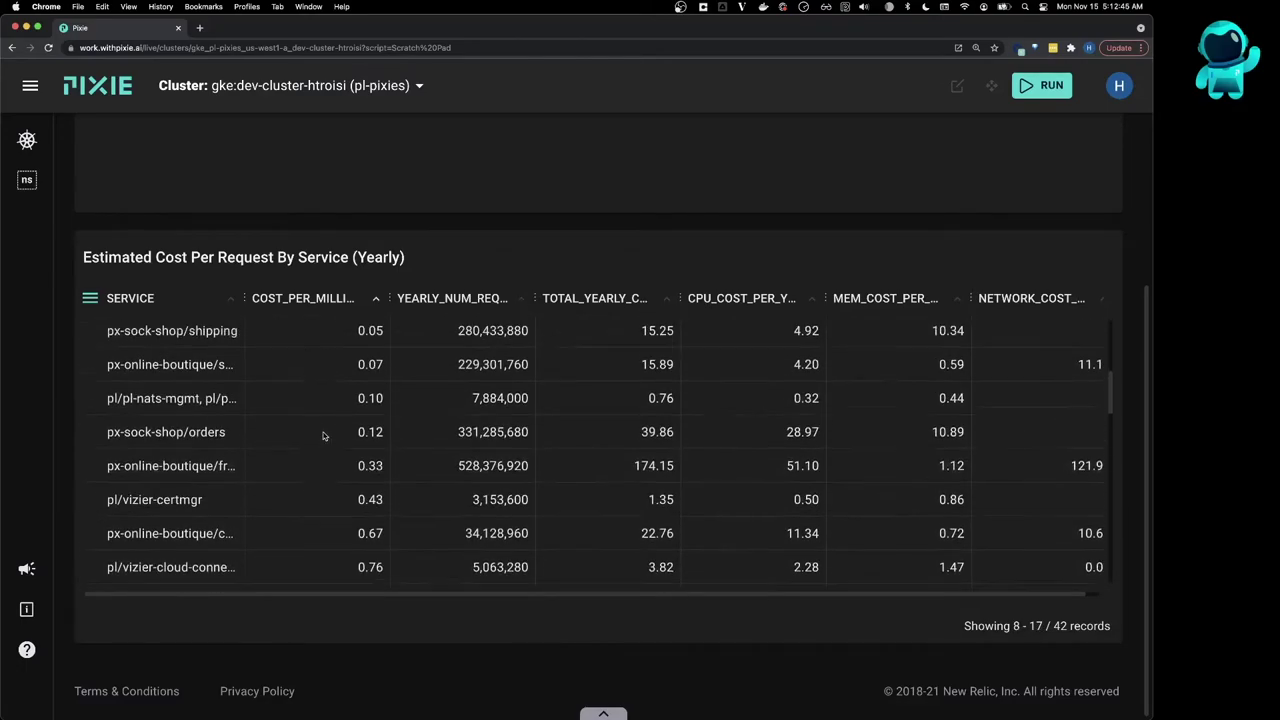
scroll(323, 435, up, 6)
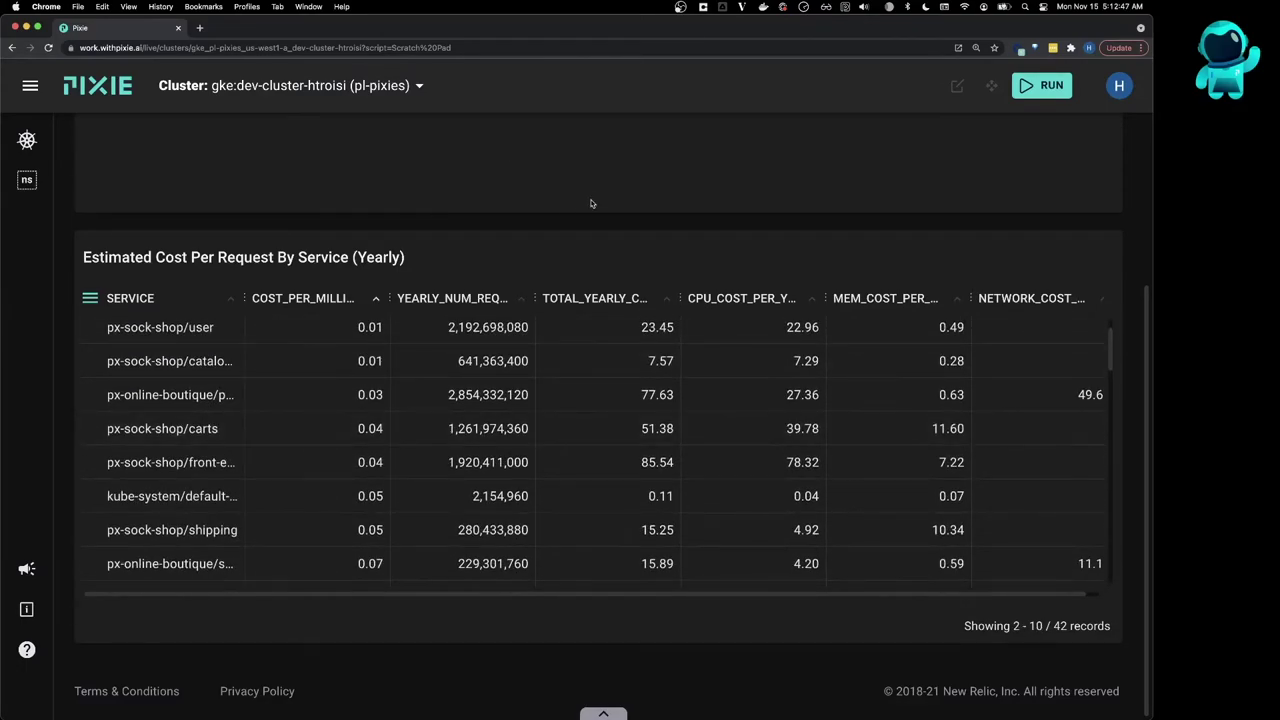
Open the Scratch Pad's PxL code and highlight the yearly_total_cost_per_service function name
click(956, 86)
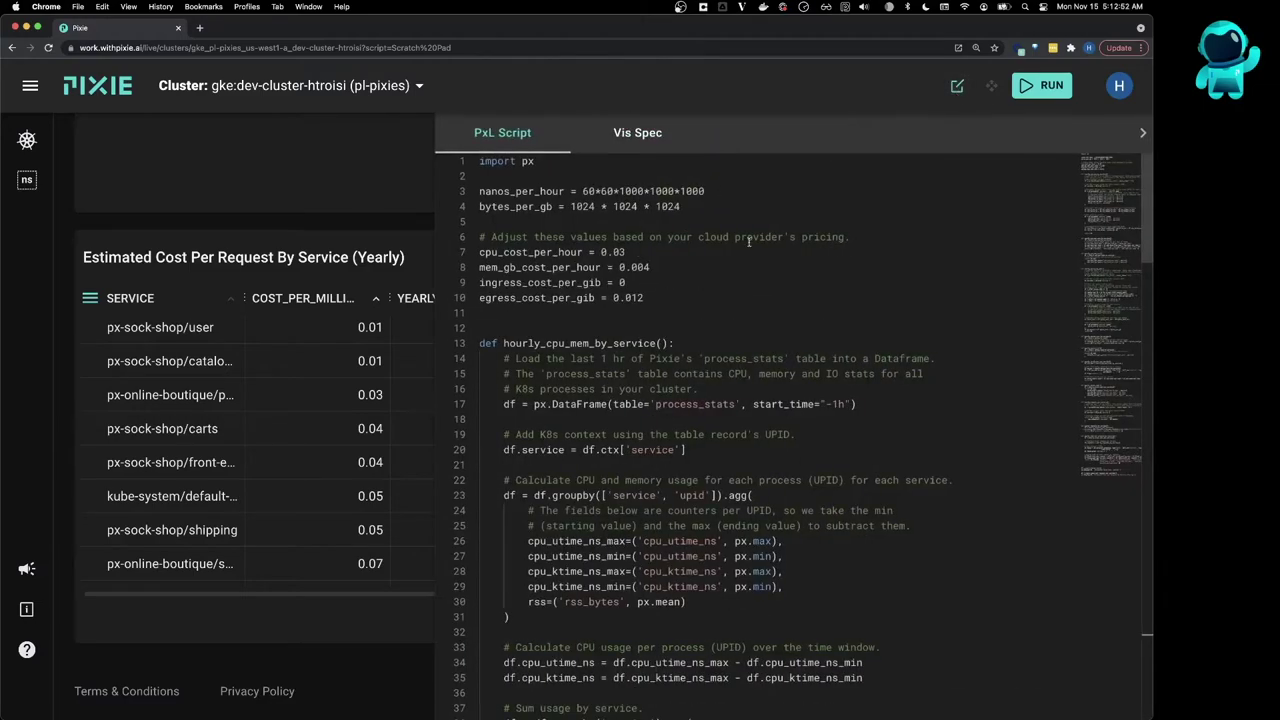
scroll(748, 241, down, 12)
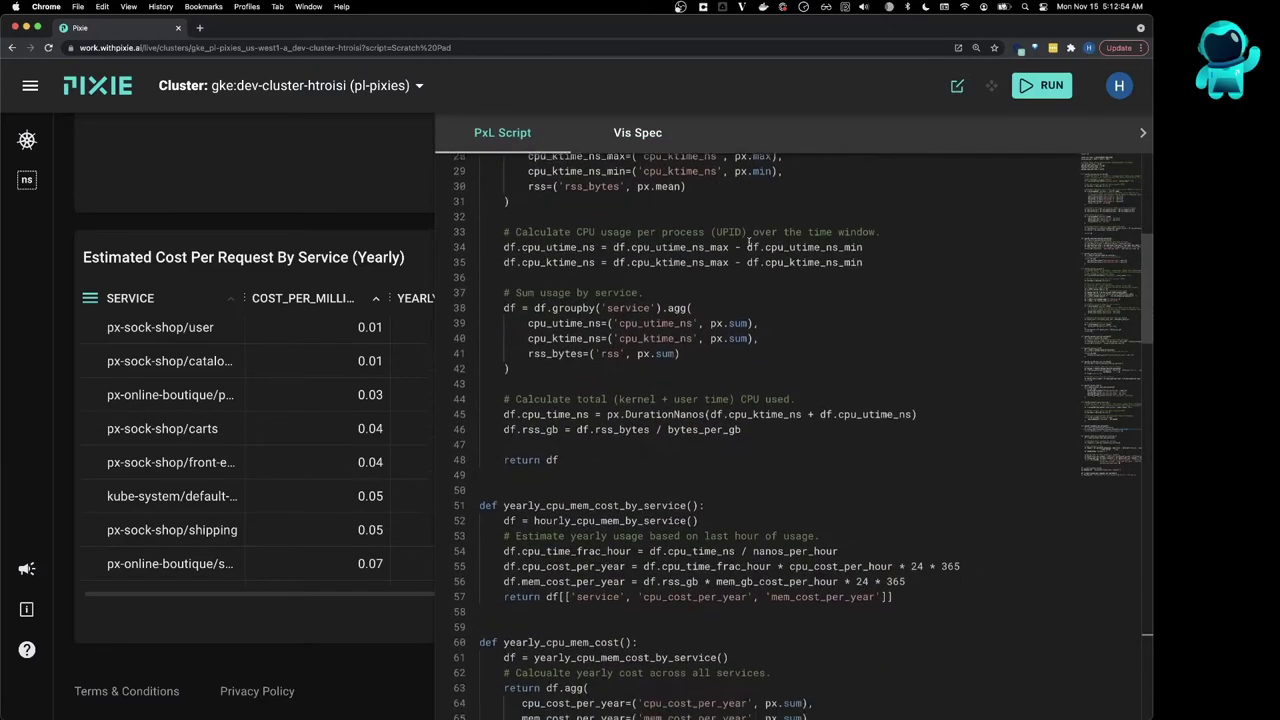
scroll(748, 241, down, 5)
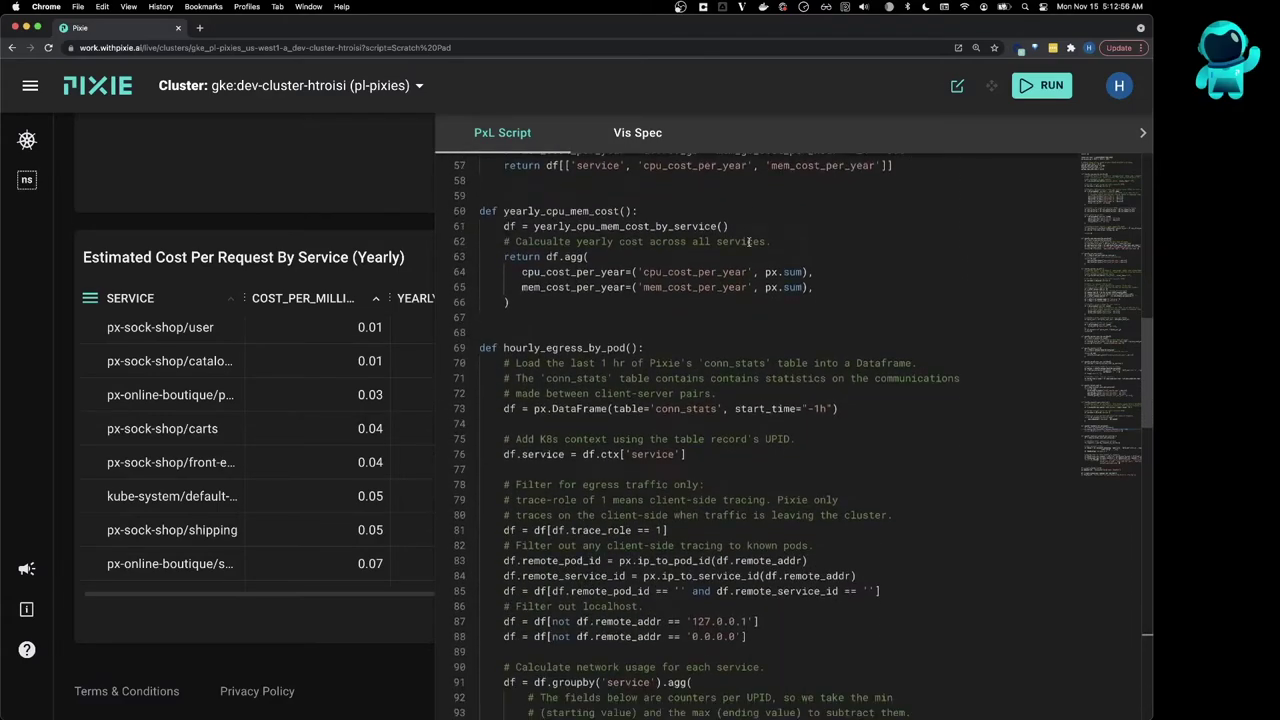
scroll(748, 241, down, 7)
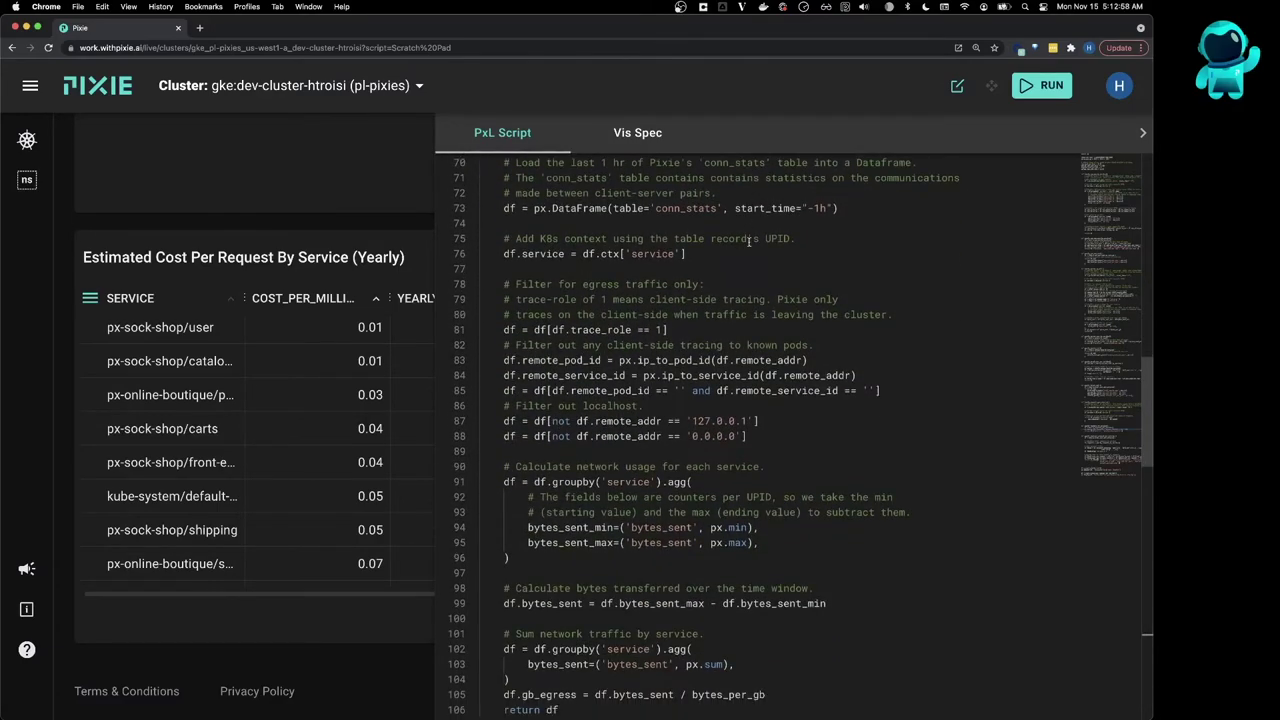
scroll(748, 241, down, 13)
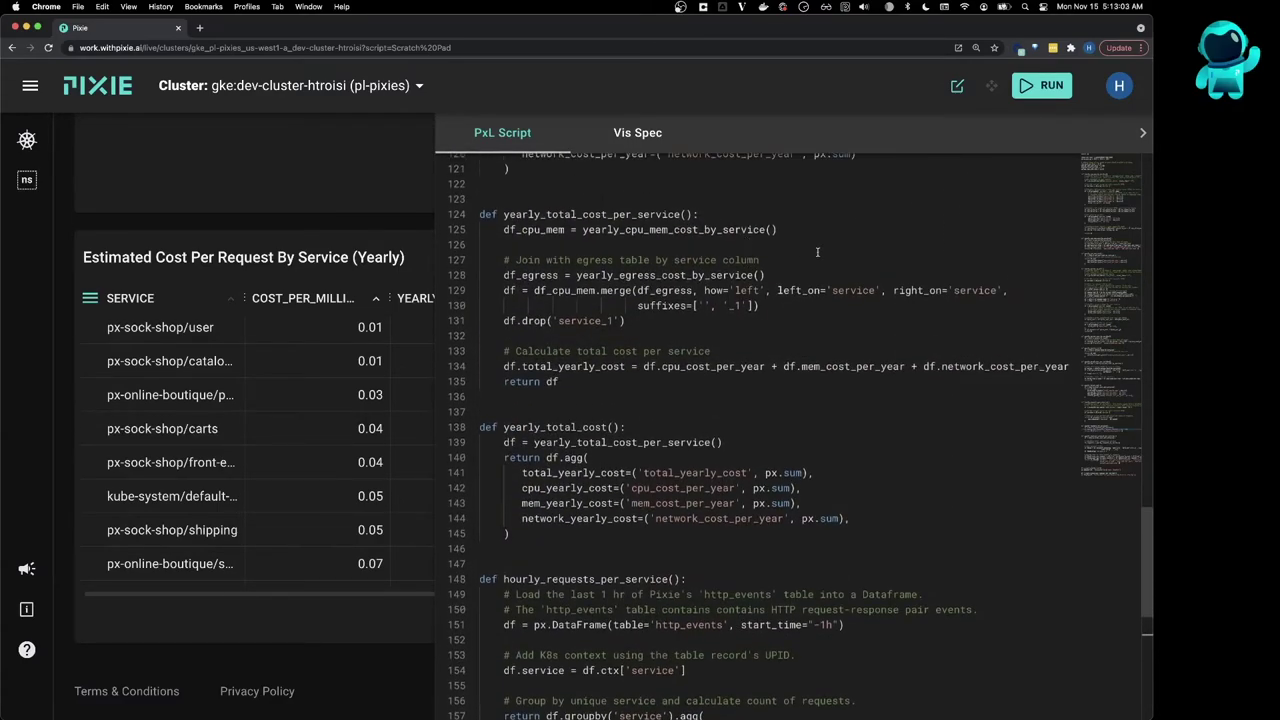
double_click(578, 214)
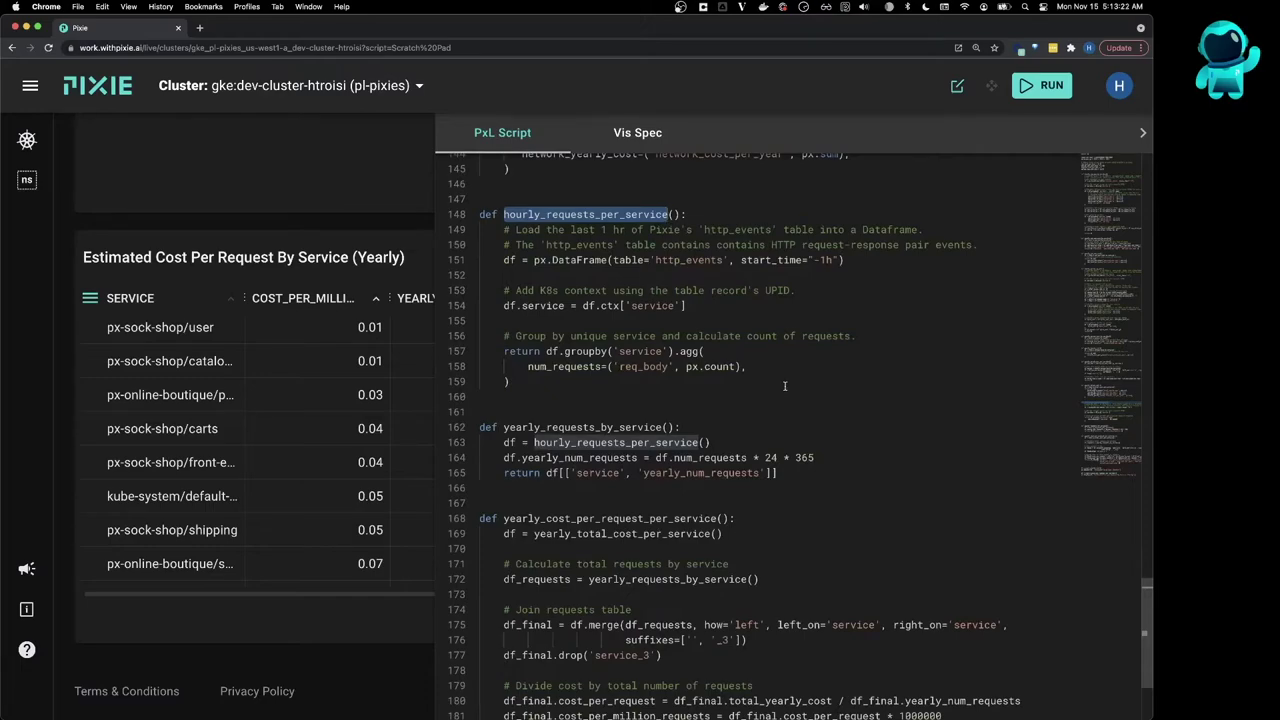
double_click(693, 259)
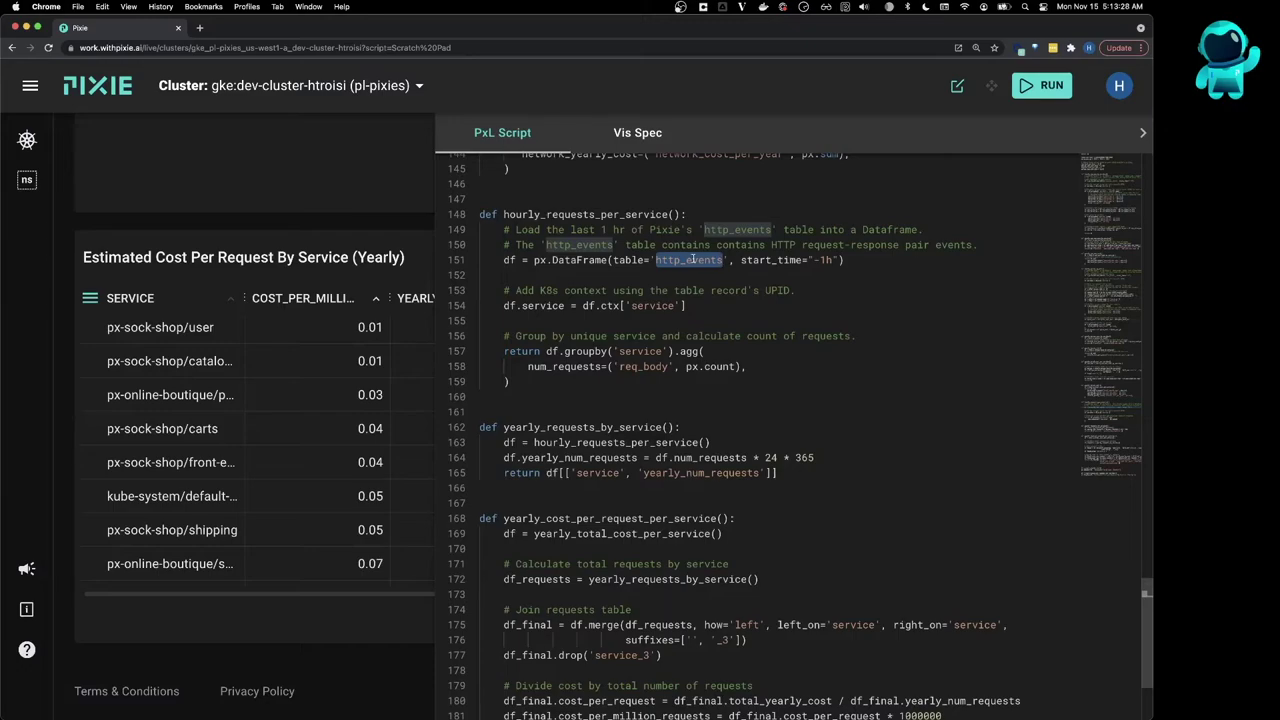
double_click(713, 336)
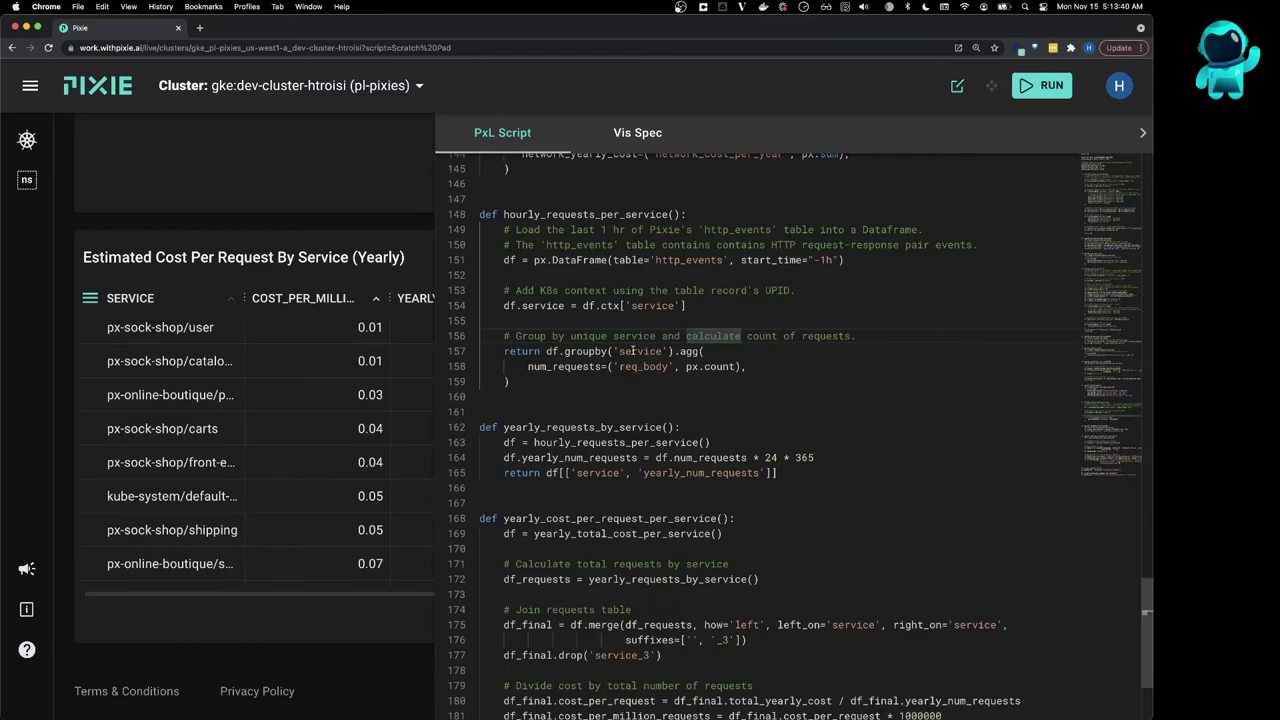
drag(818, 457, 763, 457)
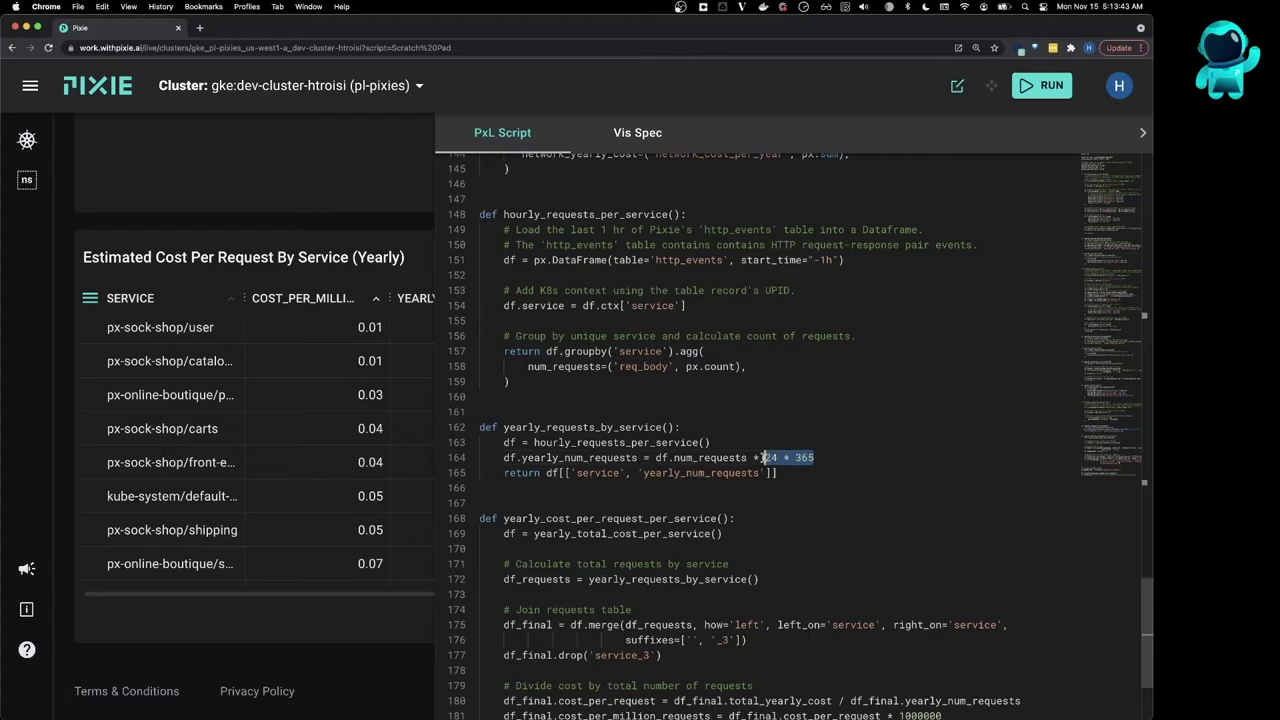
scroll(760, 440, down, 3)
click(735, 349)
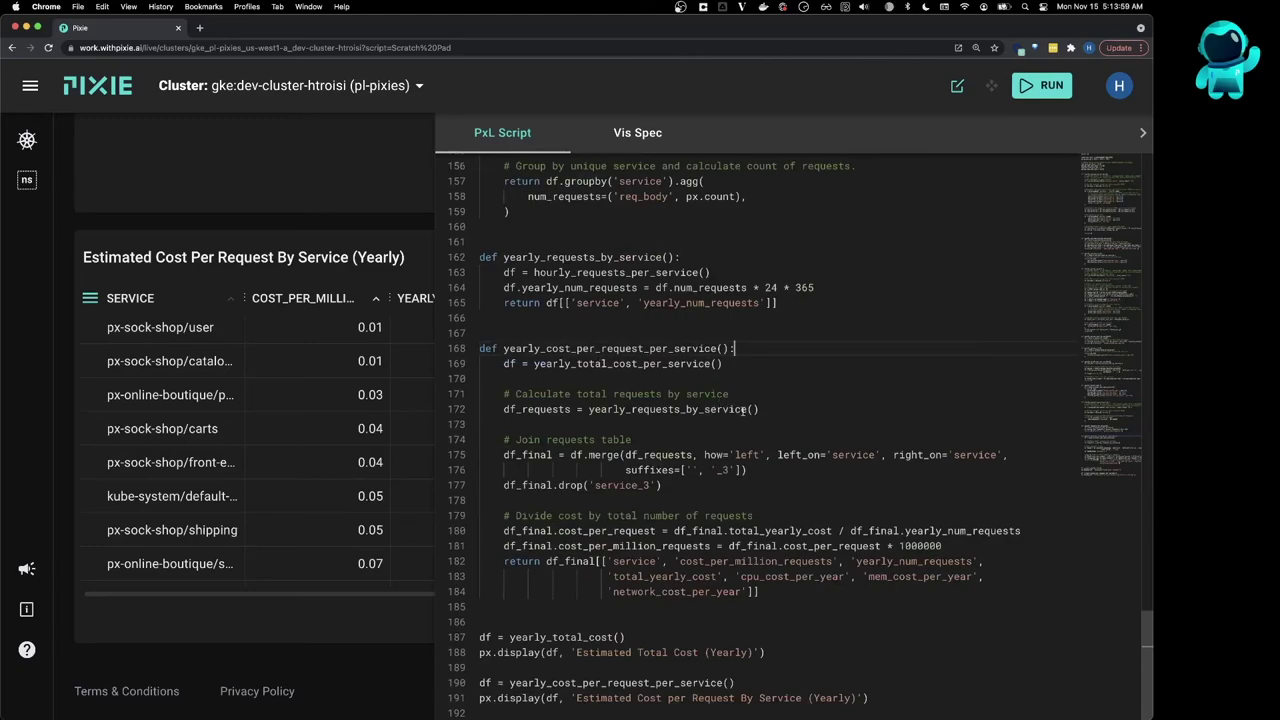
double_click(769, 530)
click(803, 500)
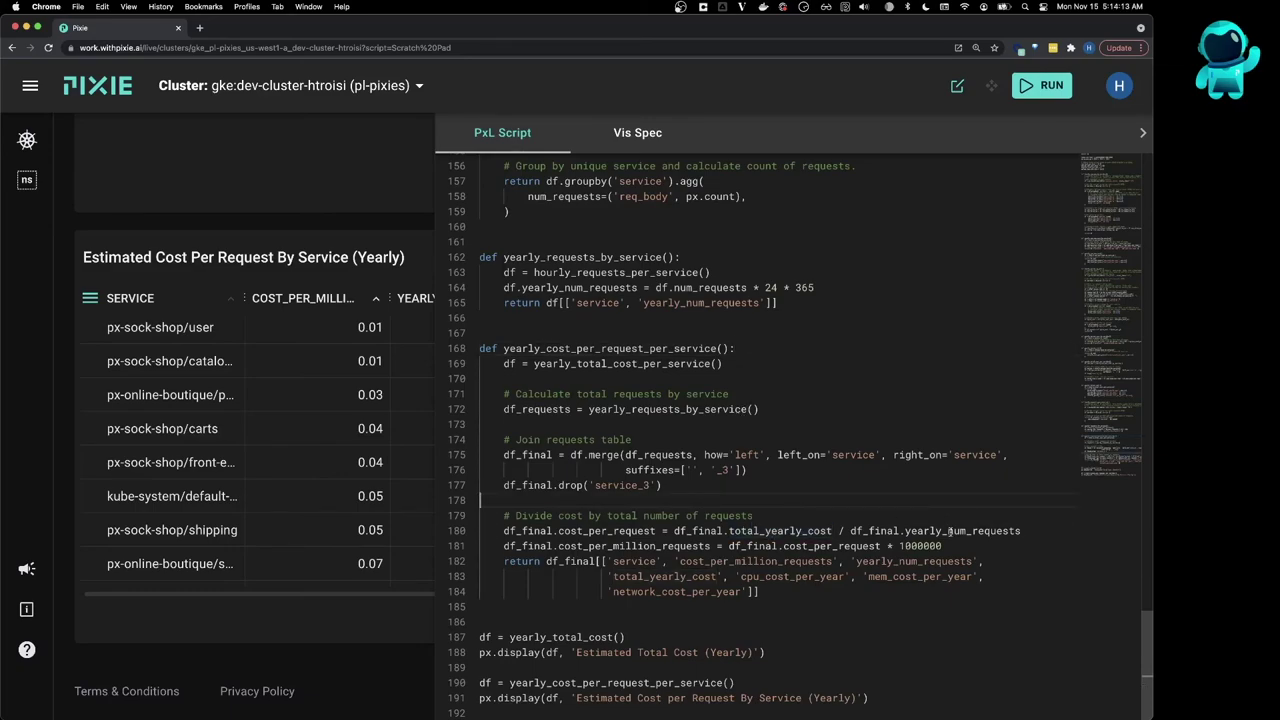
click(922, 487)
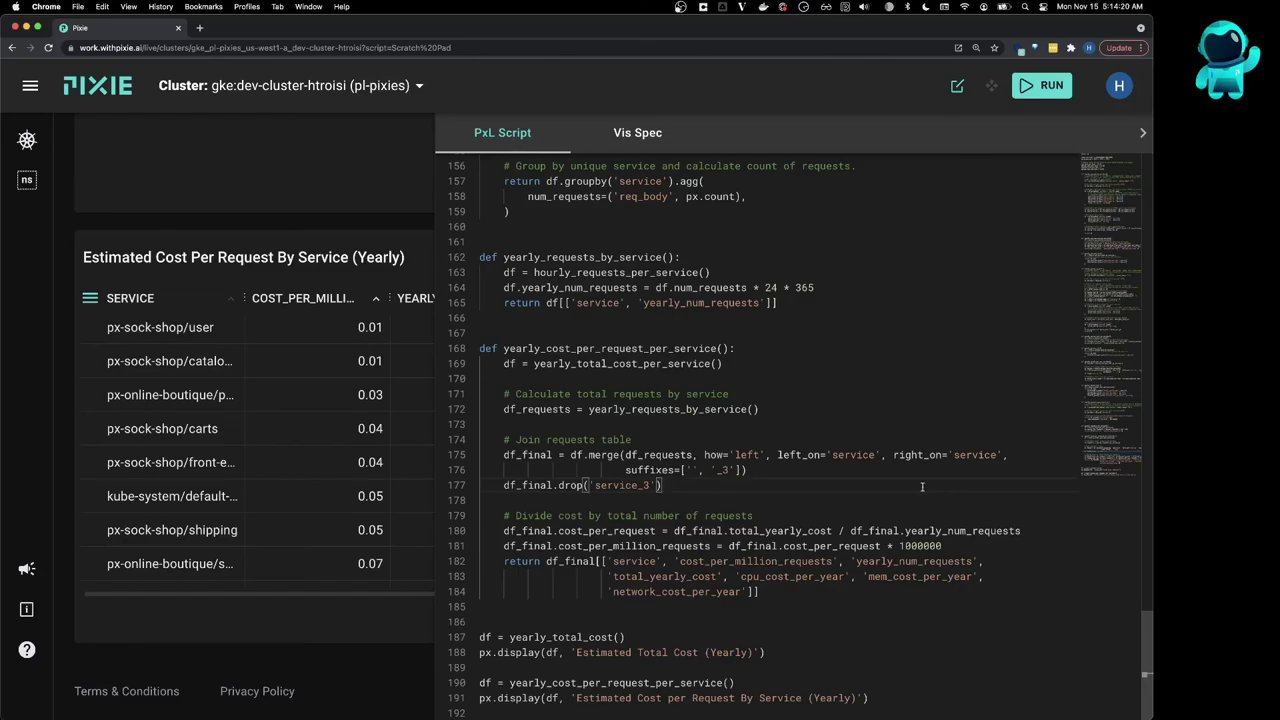